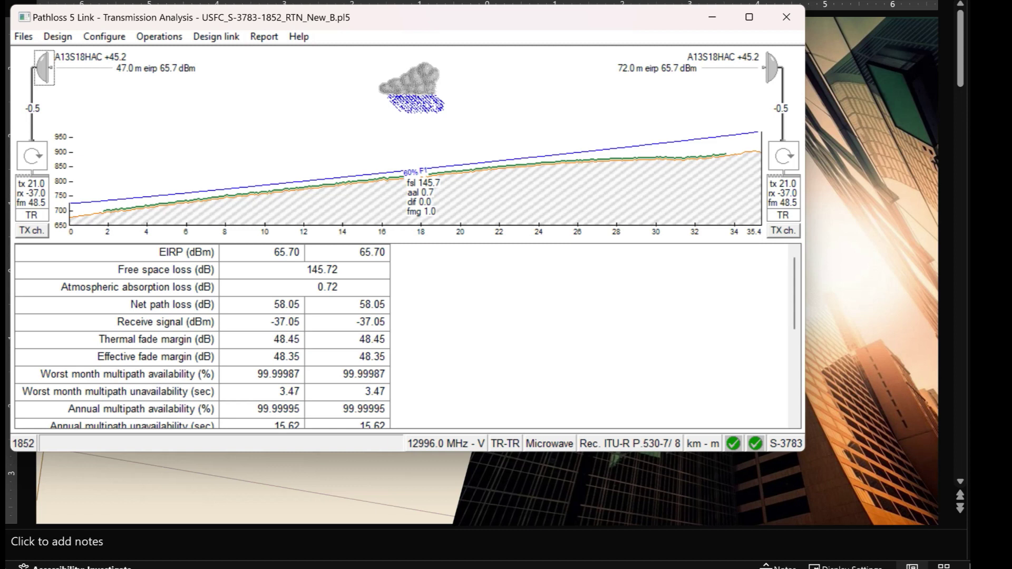
# Step: Reposition and enlarge the Transmission Analysis window so that more of the results table shows
pyautogui.moveTo(366, 20); pyautogui.dragTo(523, 124)
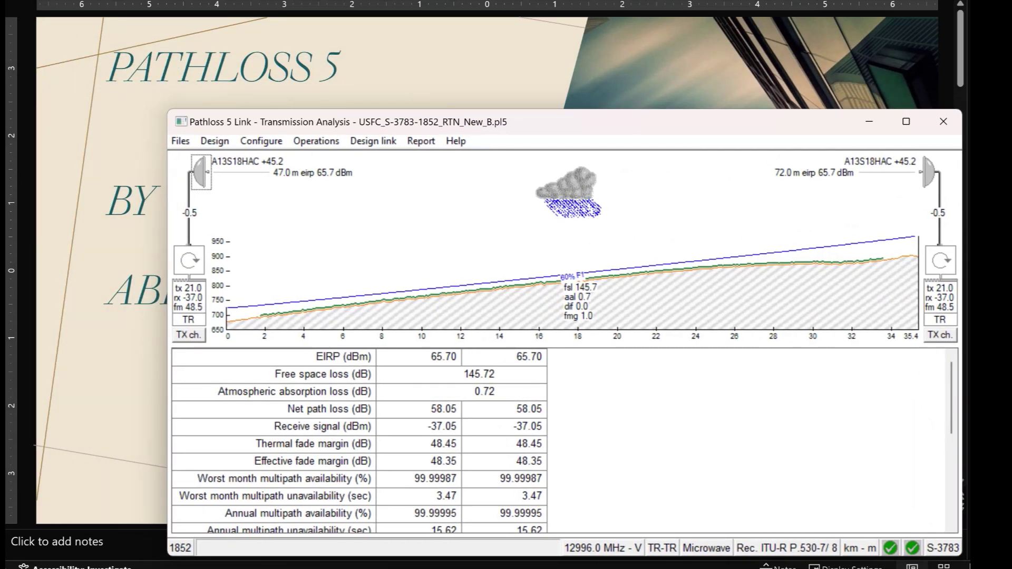
pyautogui.moveTo(169, 110); pyautogui.dragTo(18, 7)
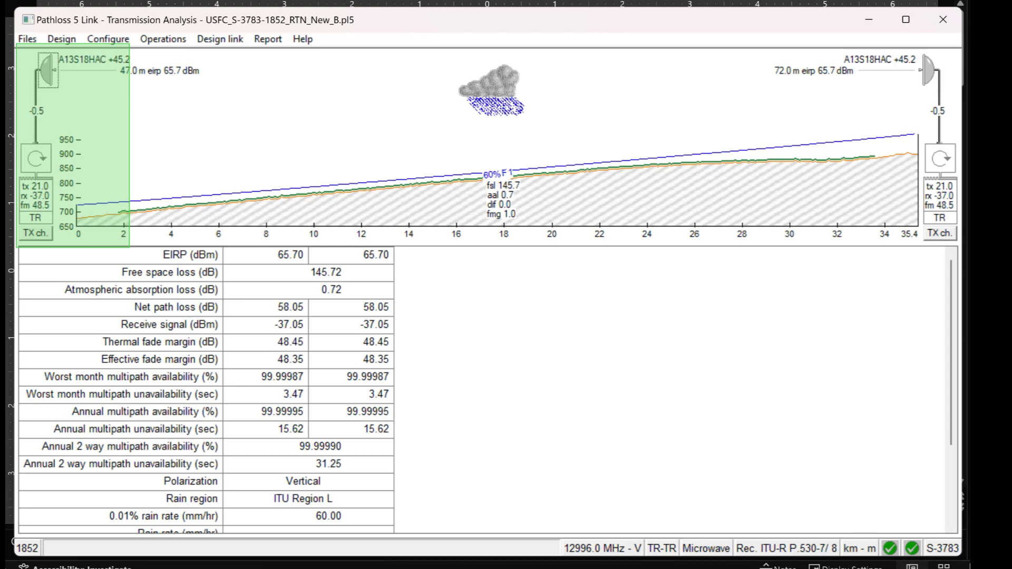
# Step: Set the link's microwave antenna configuration to TRDR - TRDR
pyautogui.click(186, 38)
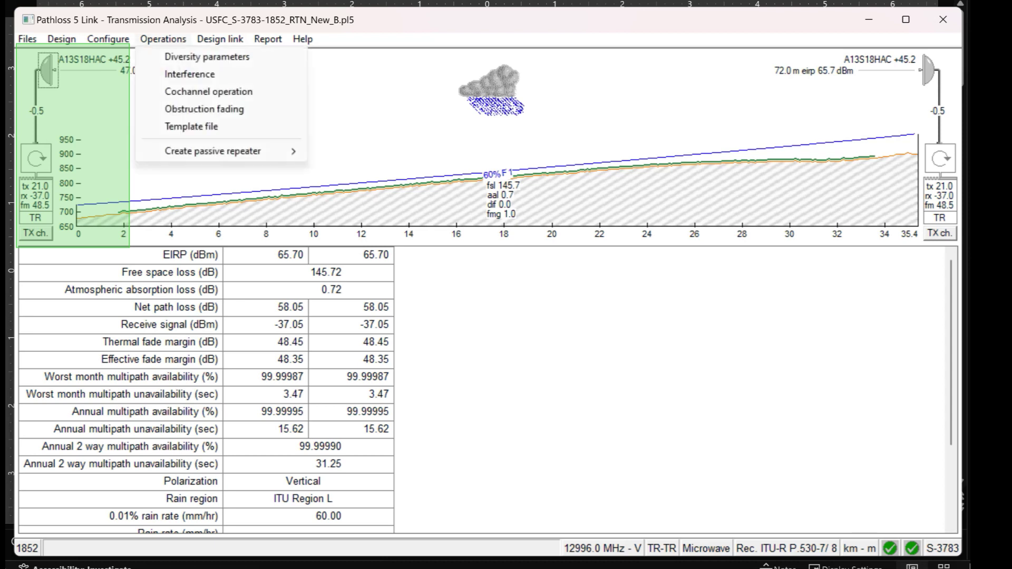
pyautogui.press('Escape')
pyautogui.press('Down')
pyautogui.press('Left')
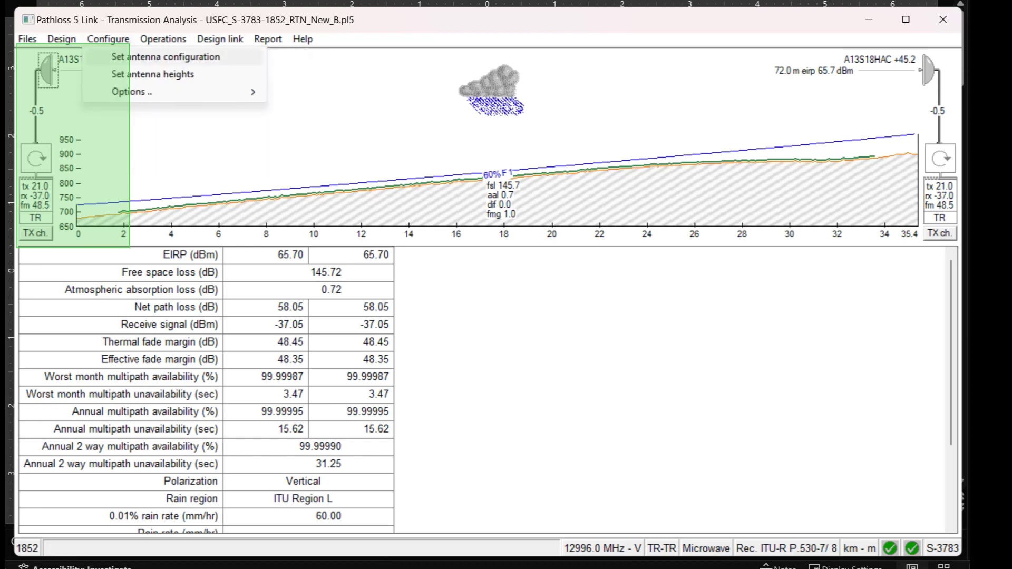
pyautogui.press('Return')
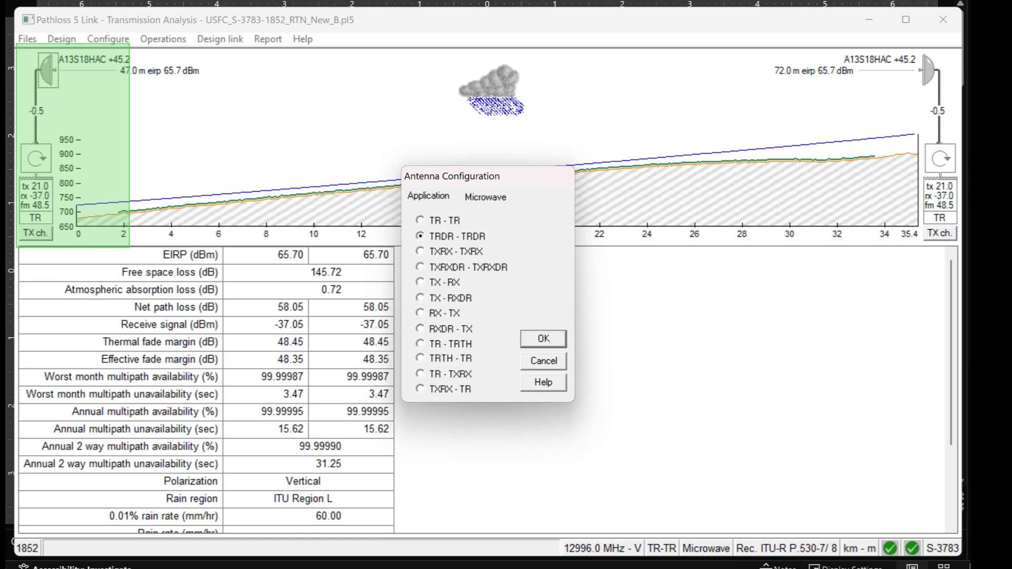
pyautogui.press('Return')
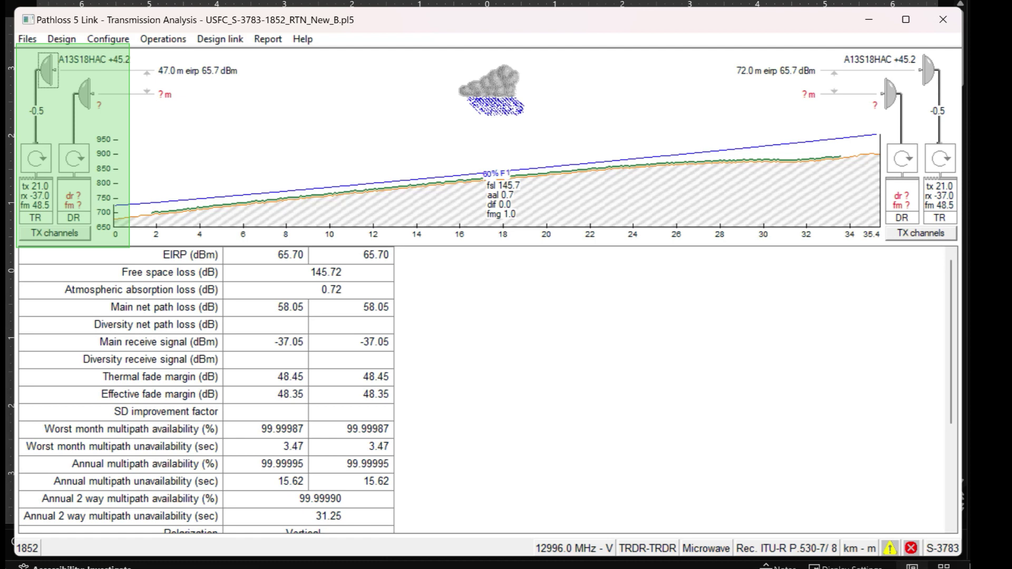
# Step: Return the microwave antenna configuration to TR - TR
pyautogui.hotkey('alt', 'c')
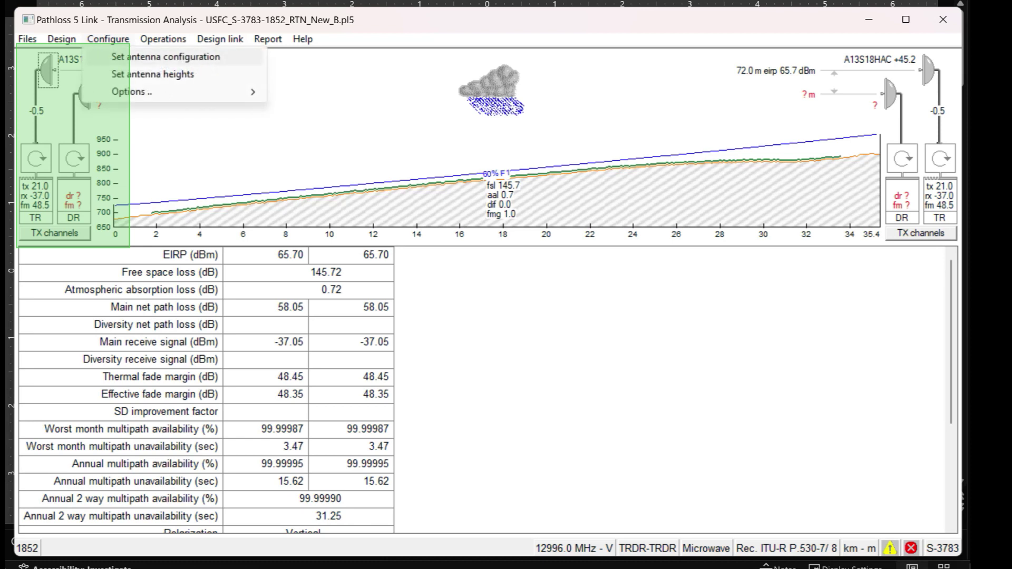
pyautogui.press('Return')
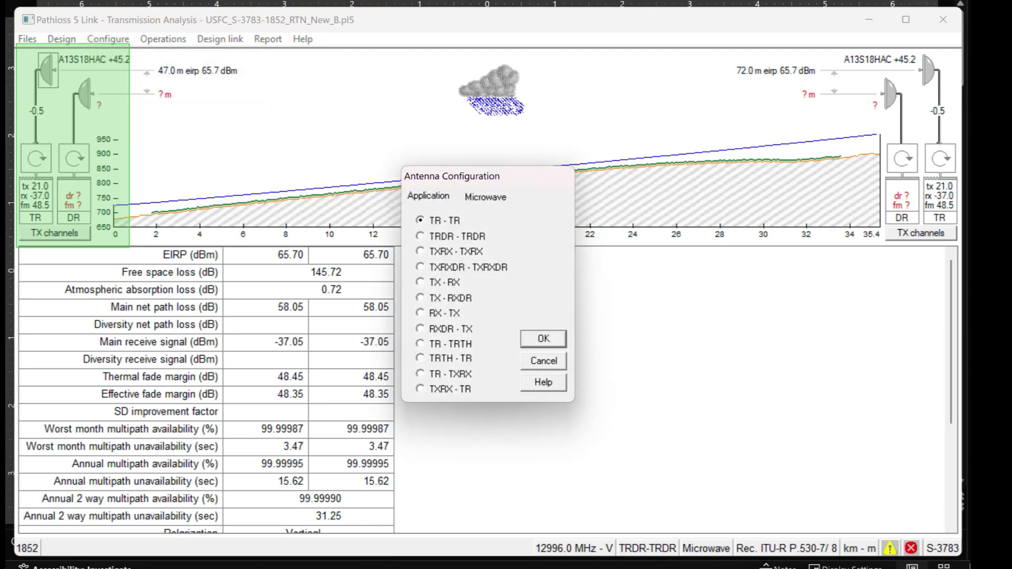
pyautogui.press('Return')
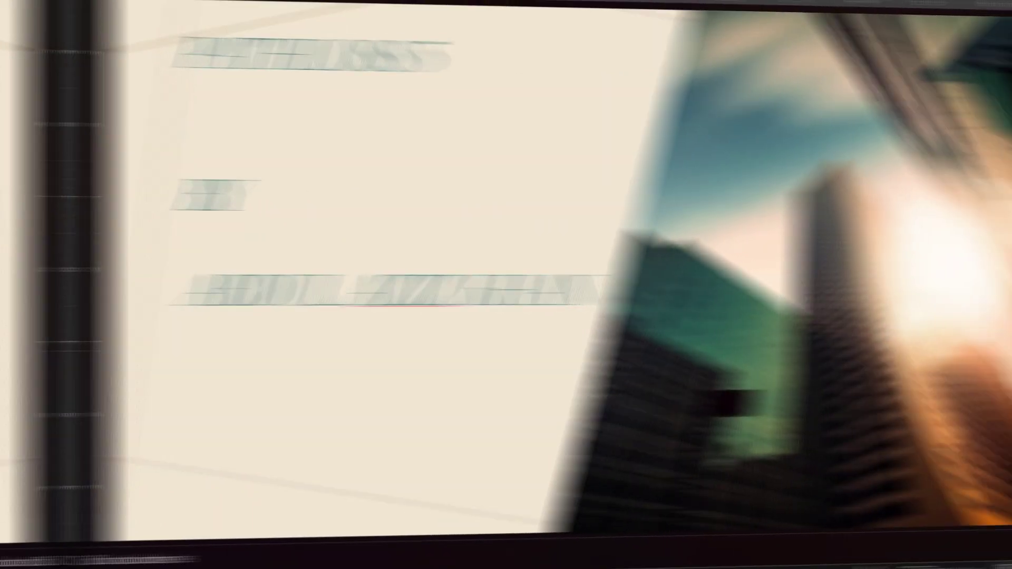
# Step: Switch to the PowerPoint presentation and advance to the MHSB slide with the two-modem wiring diagram
pyautogui.scroll(-1, 487, 271)
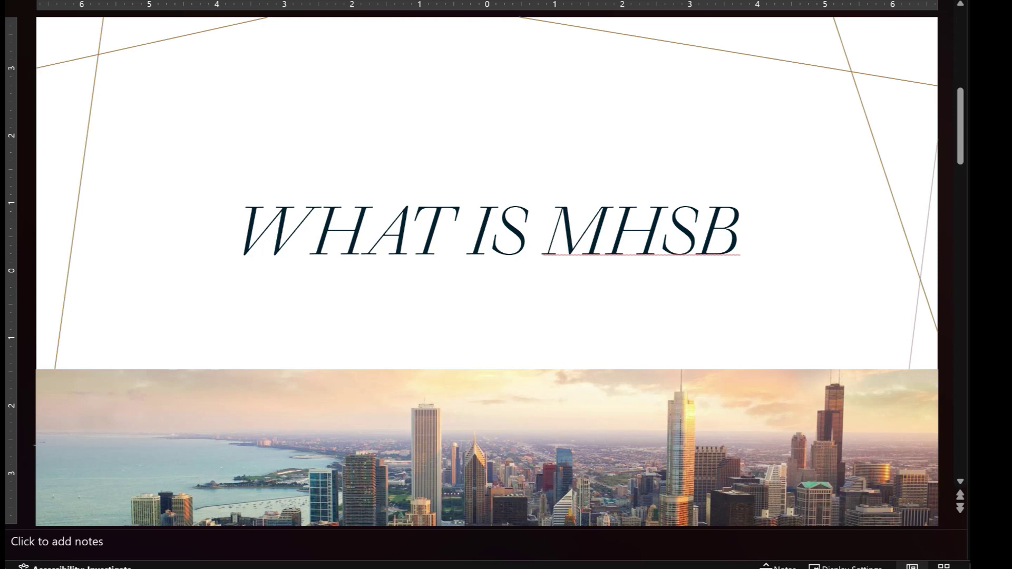
pyautogui.press('pagedown')
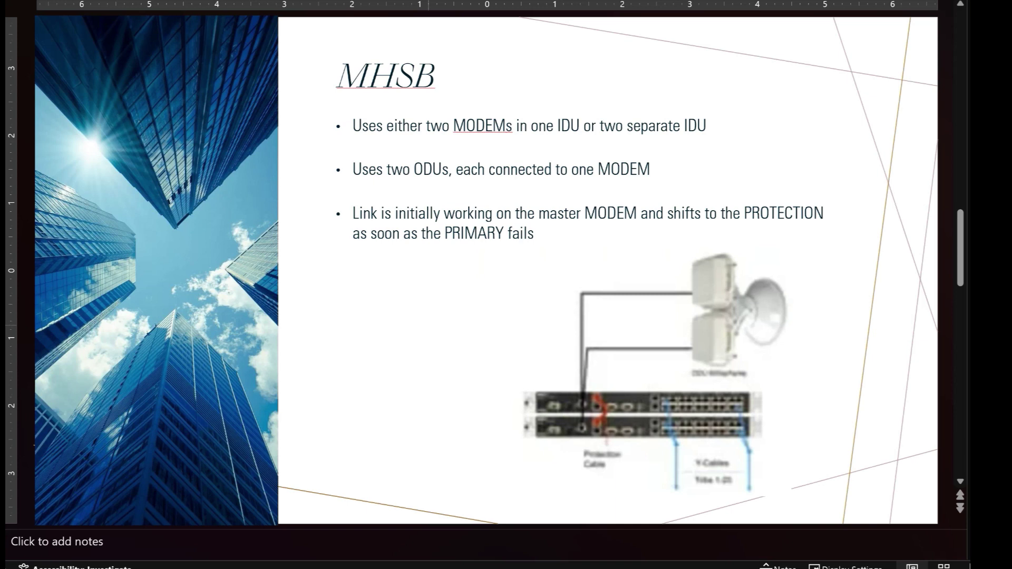
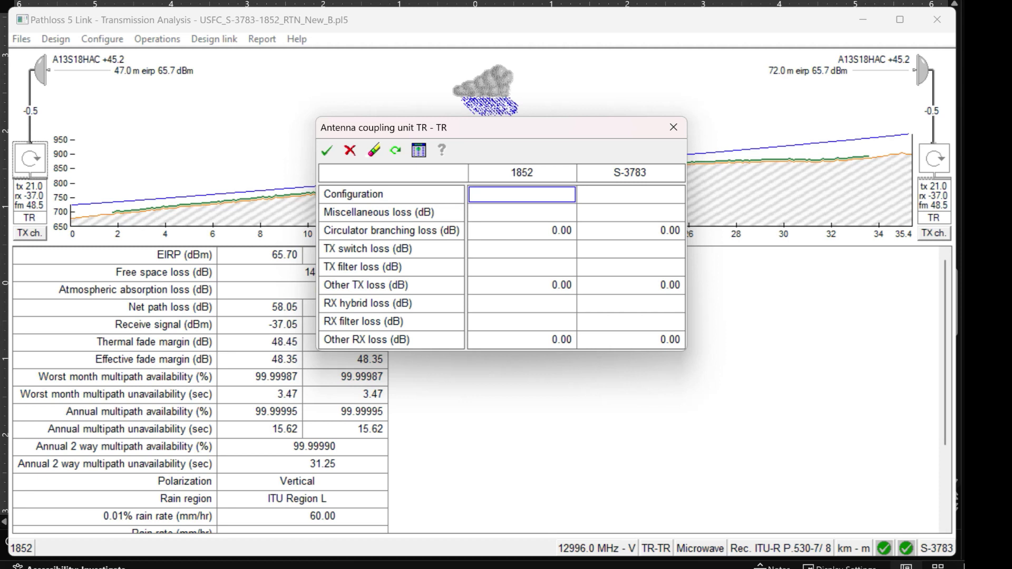
# Step: Set Other RX loss to 3 dB for both sites, 1852 and S-3783, in the antenna coupling unit and accept it
pyautogui.click(522, 231)
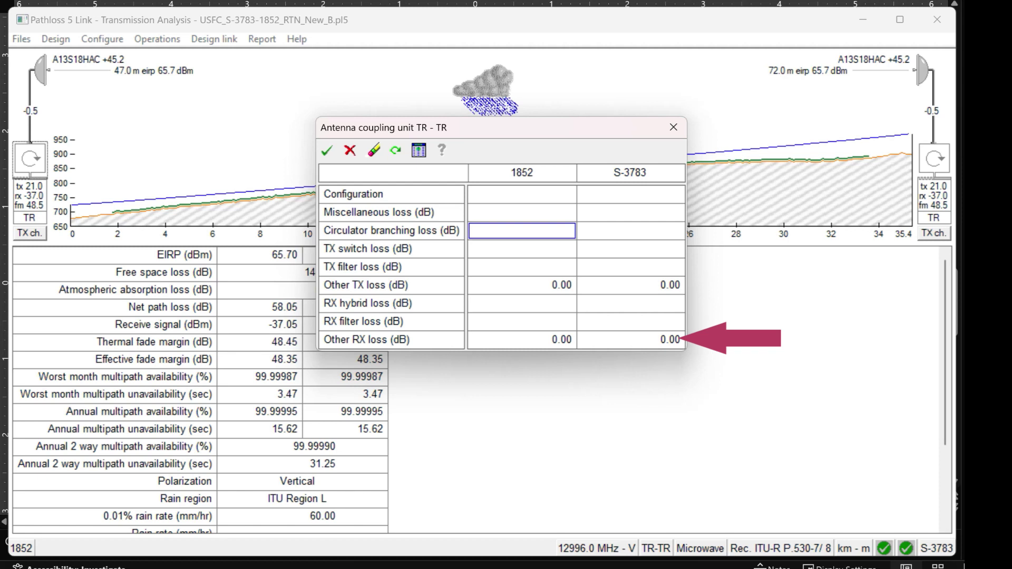
pyautogui.click(522, 340)
pyautogui.click(473, 339)
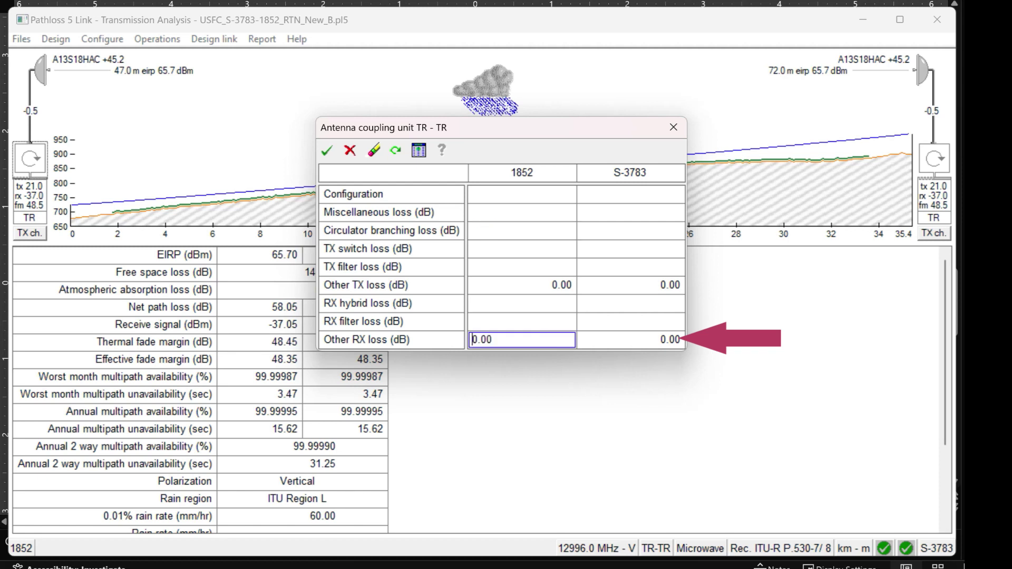
pyautogui.write('3')
pyautogui.press('Return')
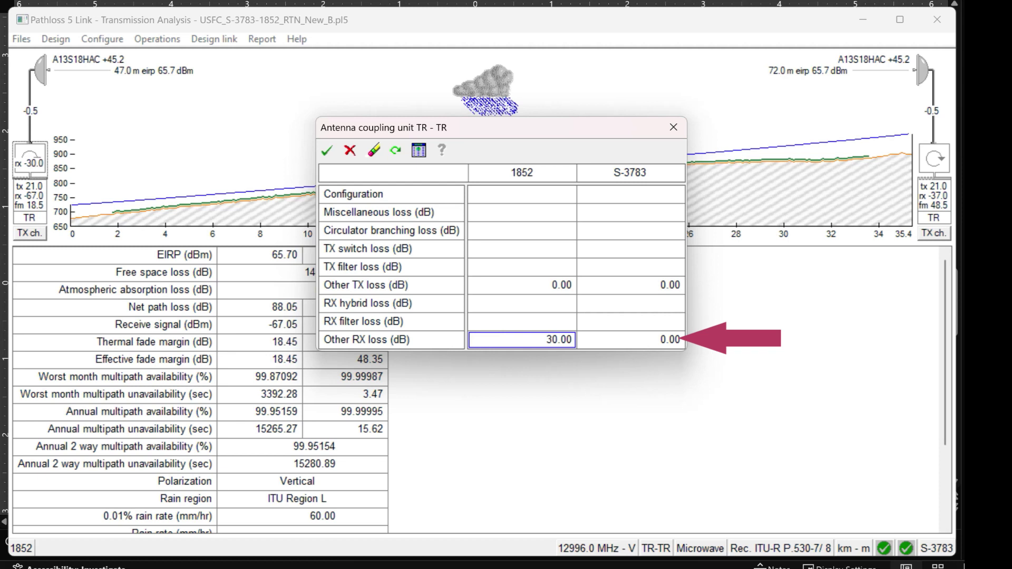
pyautogui.click(630, 339)
pyautogui.click(581, 339)
pyautogui.write('3')
pyautogui.press('Return')
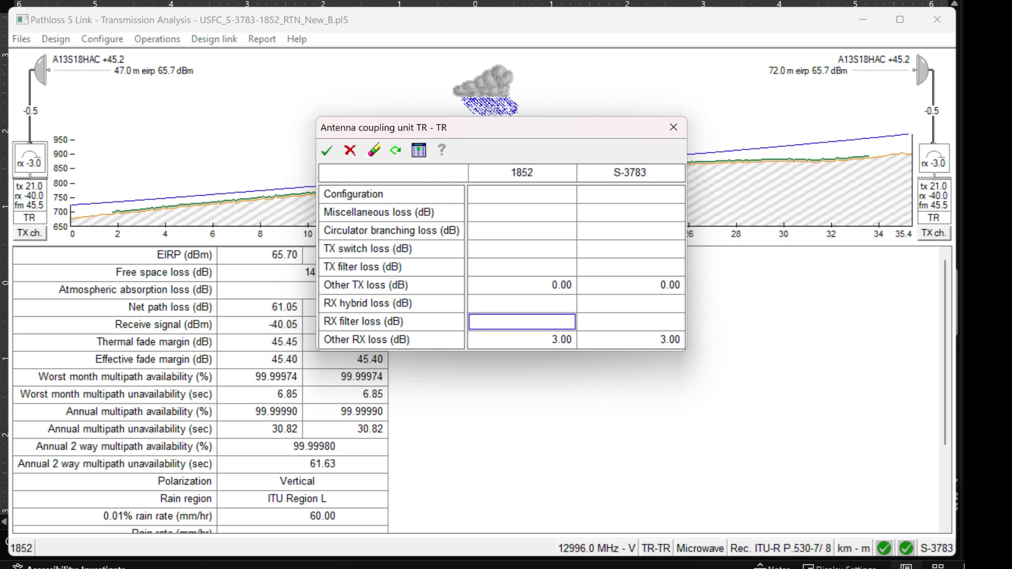
pyautogui.click(326, 151)
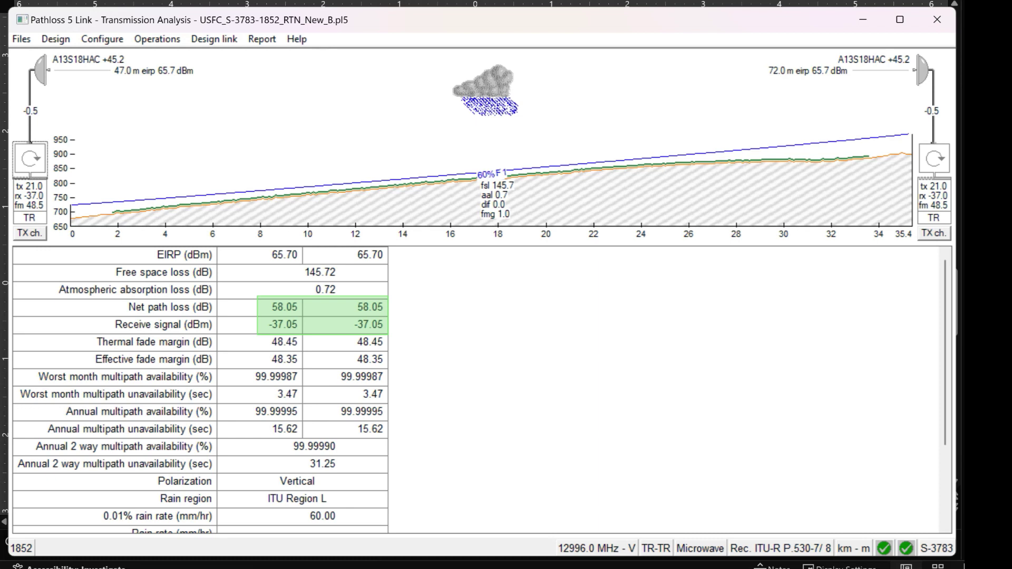
# Step: Re-enter the 3 dB Other RX loss for sites 1852 and S-3783 and apply the coupling unit values
pyautogui.click(522, 340)
pyautogui.write('3')
pyautogui.press('Return')
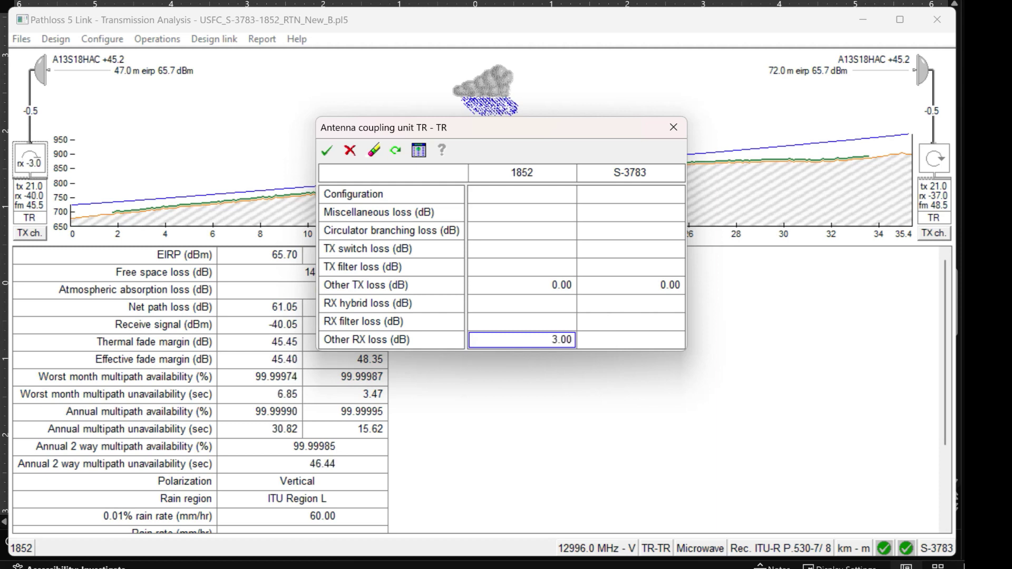
pyautogui.click(630, 341)
pyautogui.write('3')
pyautogui.press('Return')
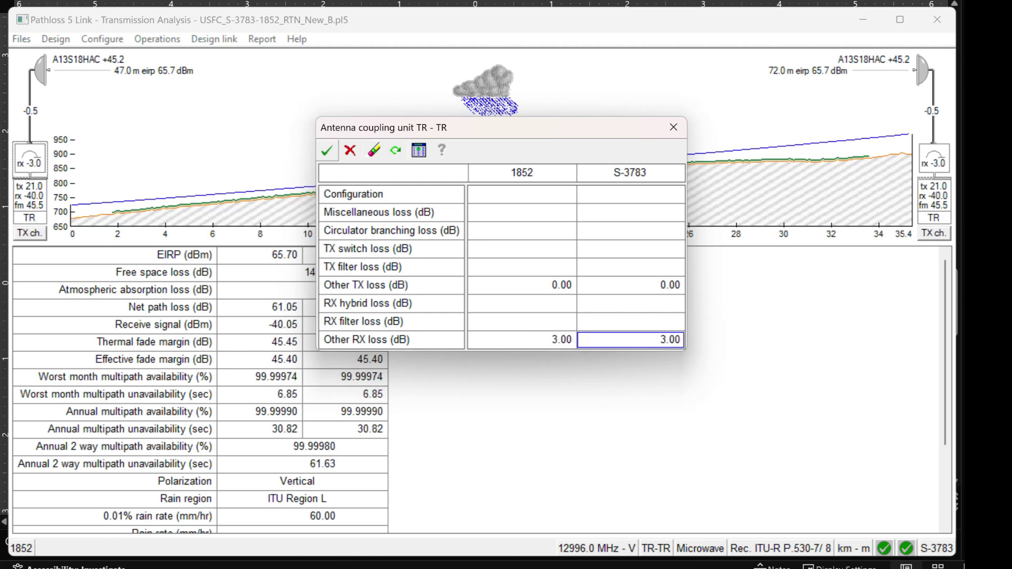
pyautogui.click(327, 151)
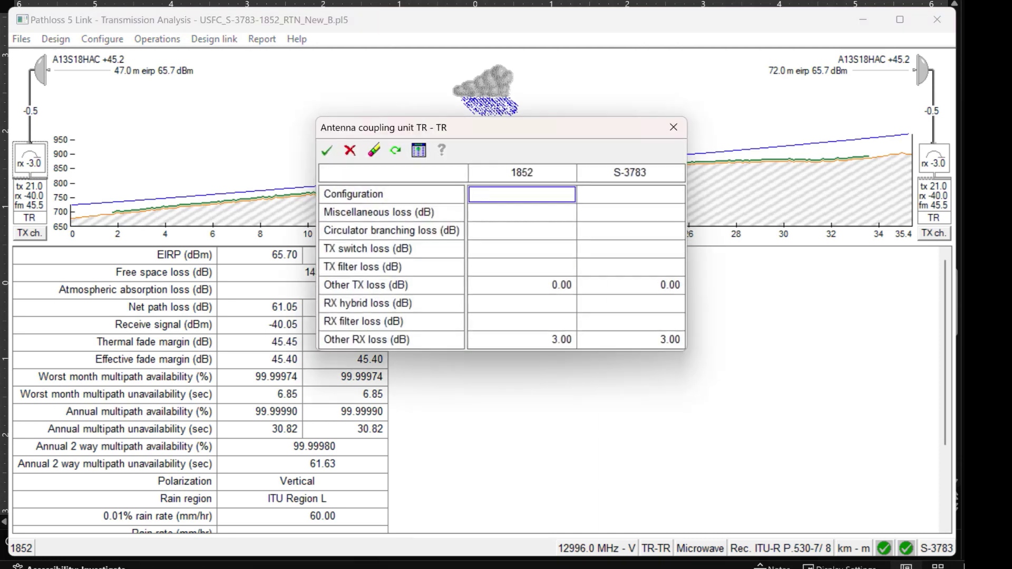
# Step: Change the Other RX loss to 1 dB at both 1852 and S-3783 and accept the coupling unit settings
pyautogui.click(522, 339)
pyautogui.write('1')
pyautogui.press('Return')
pyautogui.click(631, 340)
pyautogui.write('1')
pyautogui.press('Return')
pyautogui.click(326, 150)
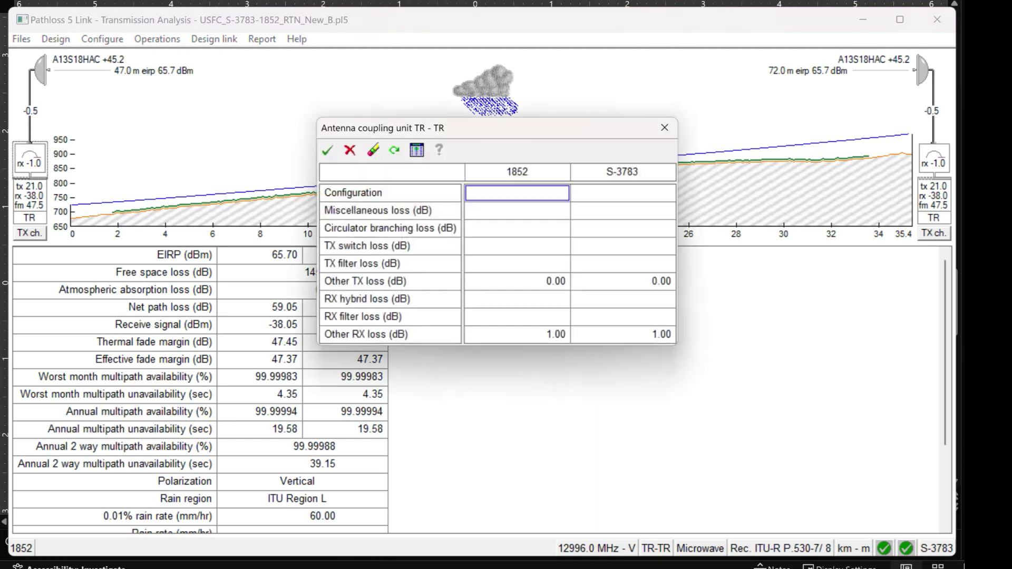
# Step: Change the Other RX loss to 10 dB at both 1852 and S-3783 and close the antenna coupling unit
pyautogui.click(522, 340)
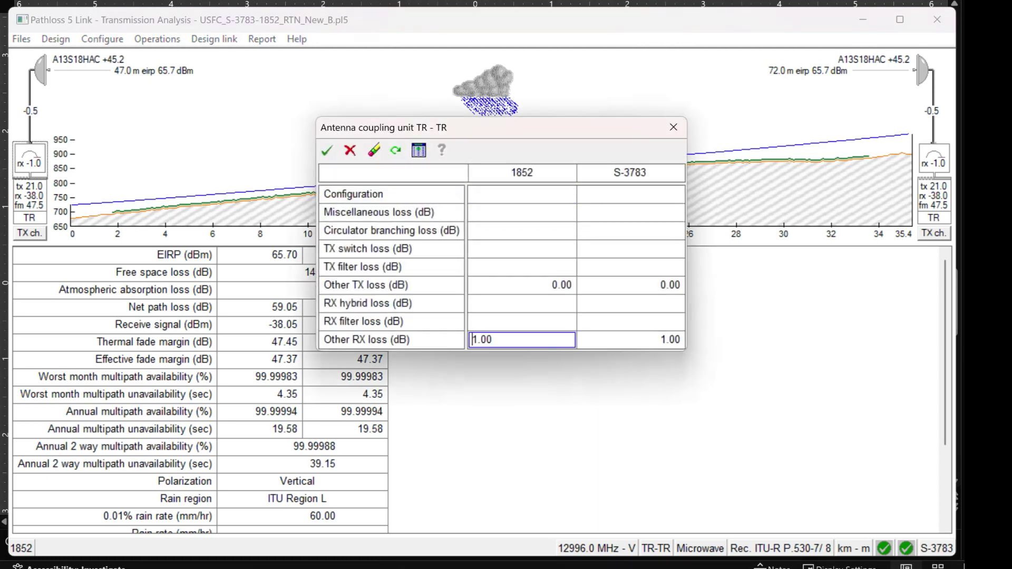
pyautogui.press('Right')
pyautogui.write('0')
pyautogui.press('Return')
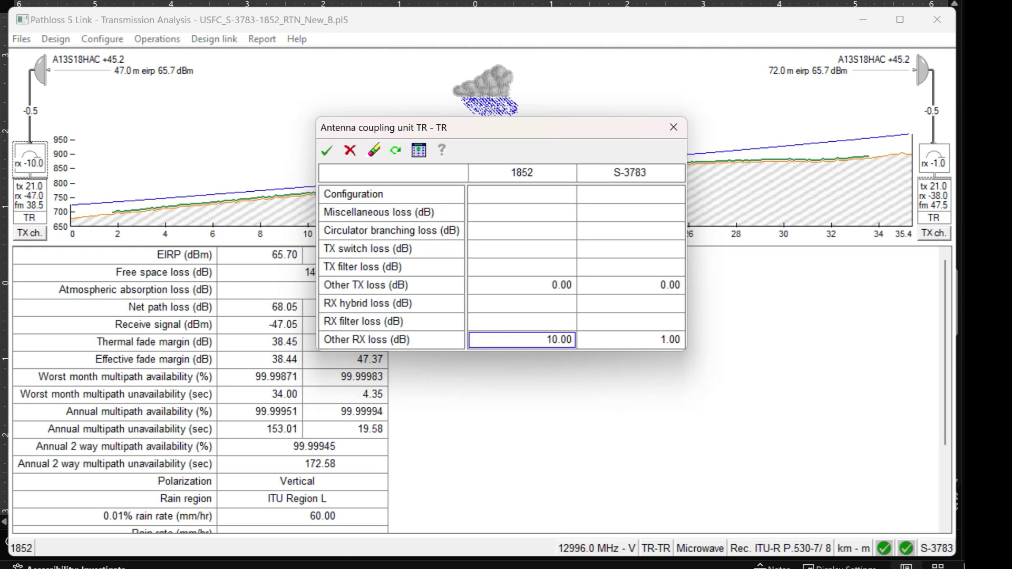
pyautogui.click(630, 340)
pyautogui.press('Right')
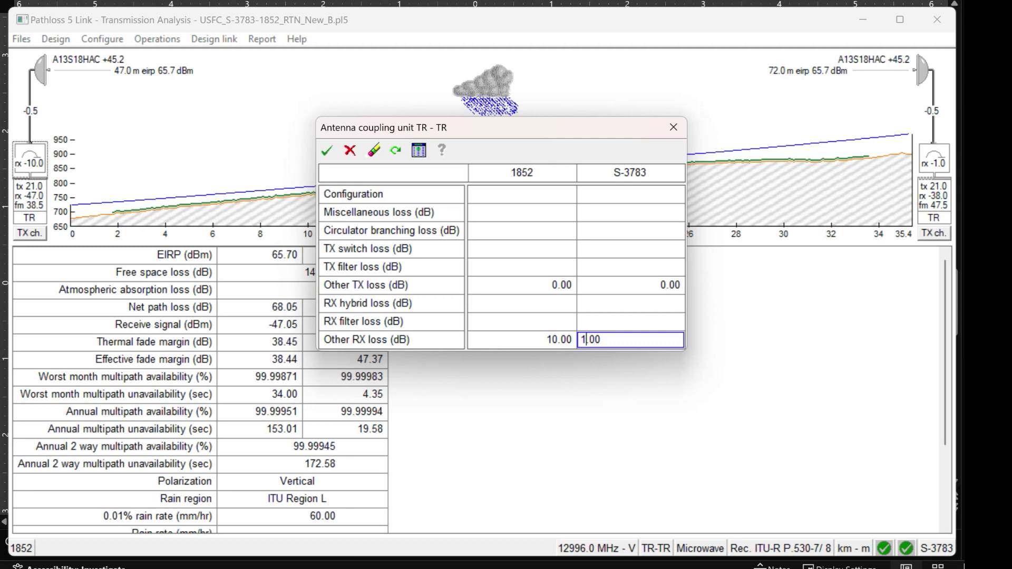
pyautogui.write('0')
pyautogui.click(631, 322)
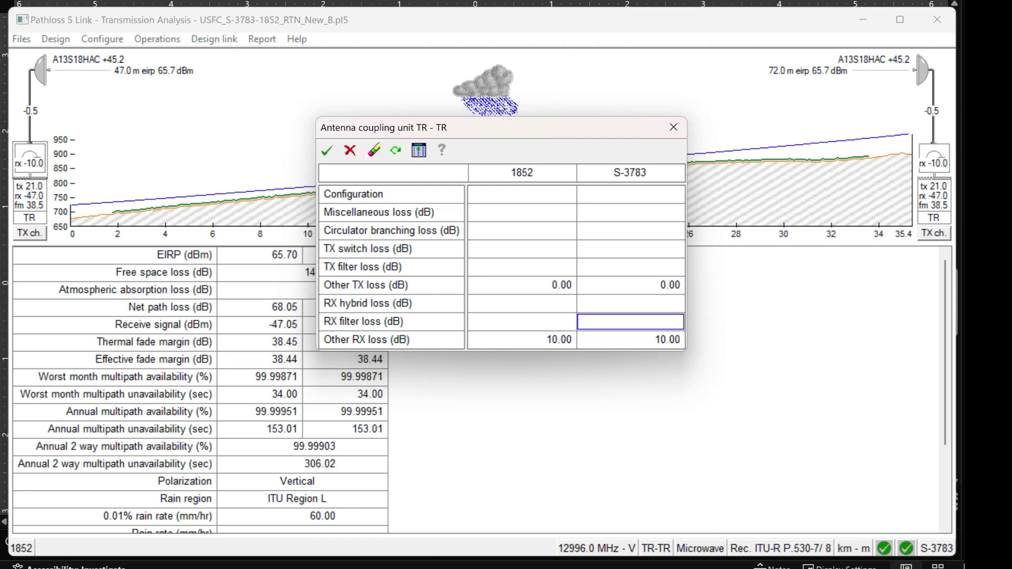
pyautogui.press('Return')
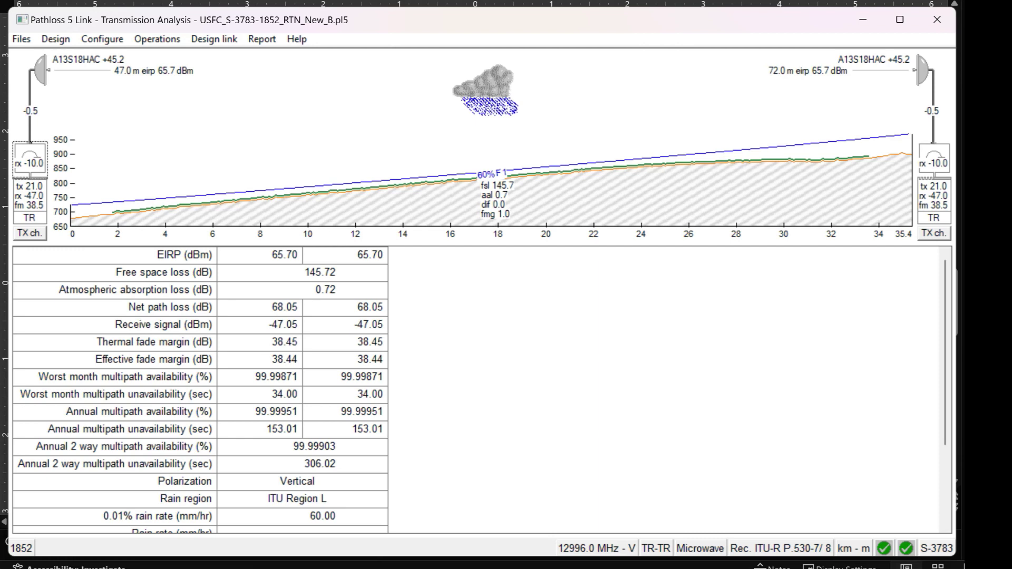
# Step: Review the multipath and rain availability results and go to the presentation's closing Thank You slide
pyautogui.scroll(-2, 200, 390)
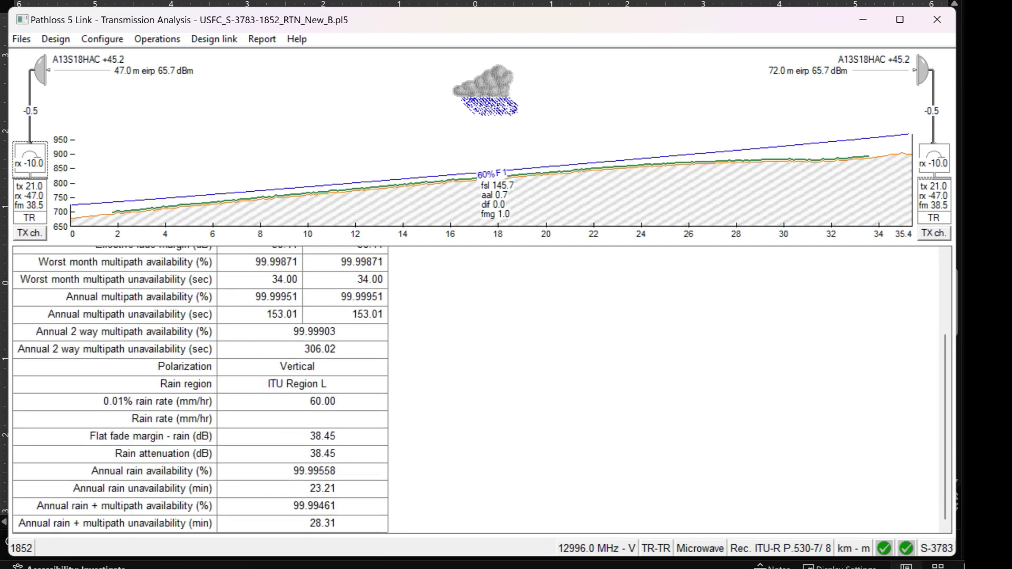
pyautogui.scroll(2, 201, 390)
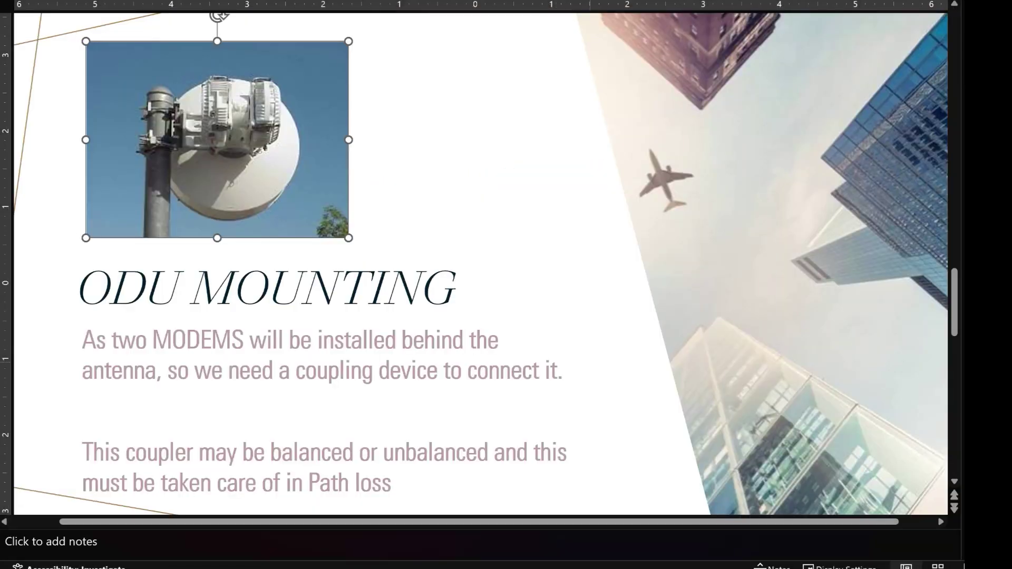
pyautogui.scroll(-2, 218, 319)
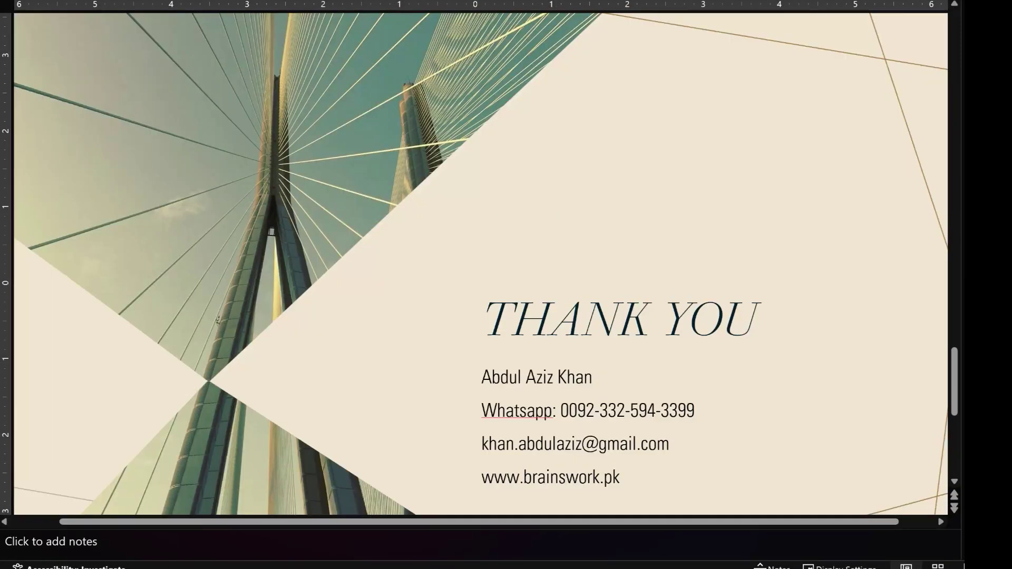